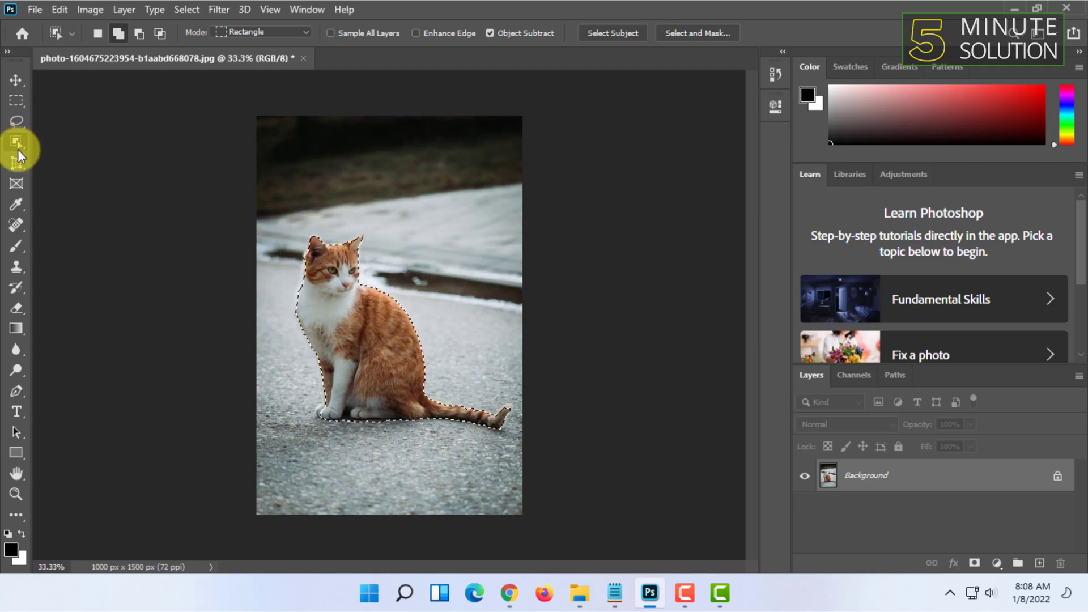
pyautogui.rightClick(16, 145)
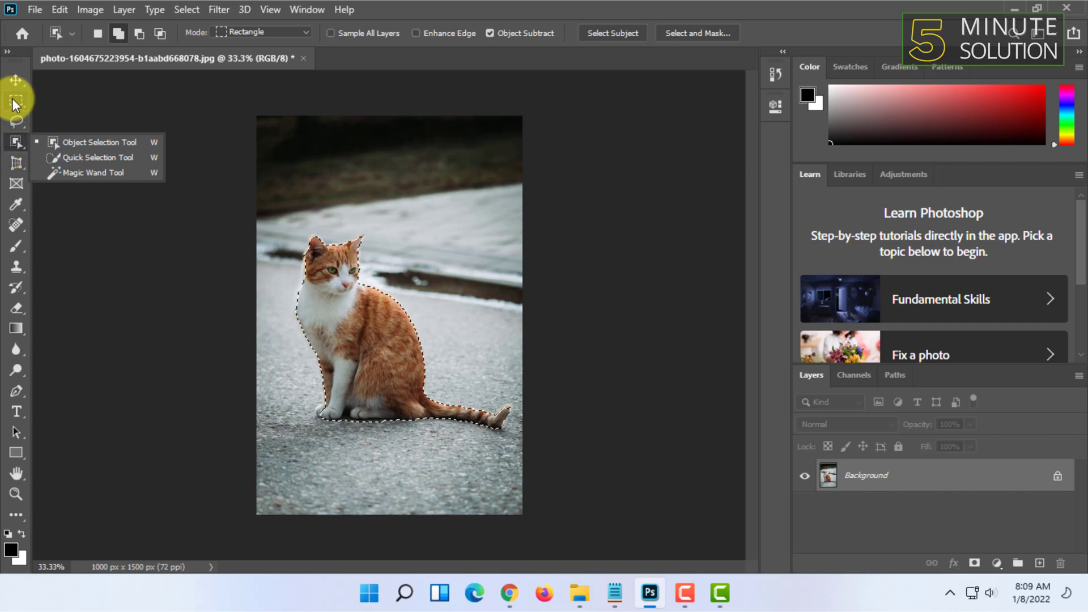
pyautogui.click(102, 145)
pyautogui.press('m')
pyautogui.click(14, 121)
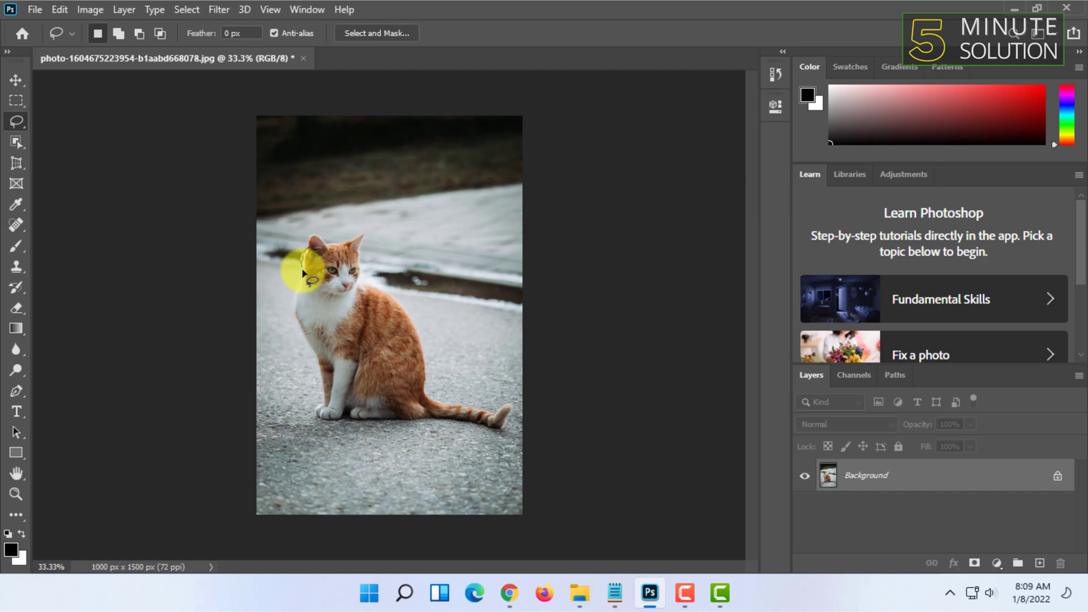
pyautogui.click(17, 101)
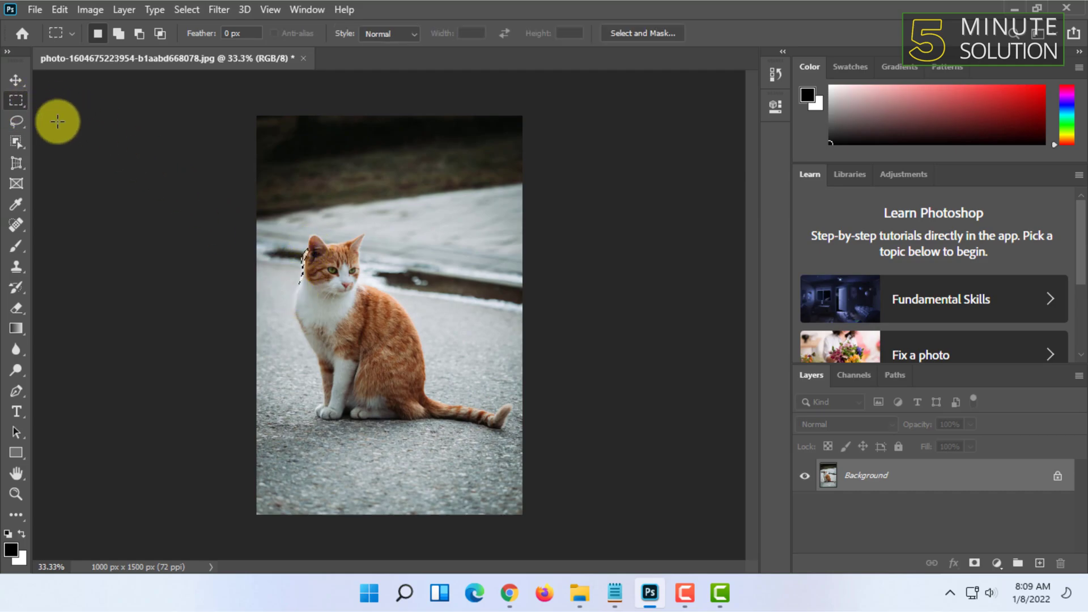
# Switch to the Polygonal Lasso tool and inspect its Feather setting.
pyautogui.click(23, 121)
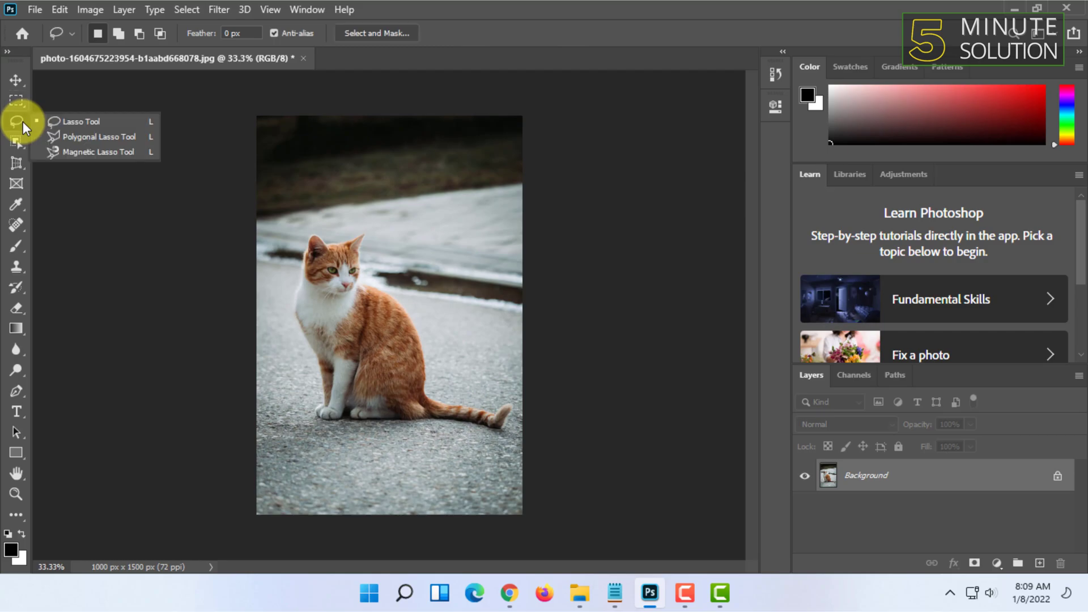
pyautogui.click(113, 137)
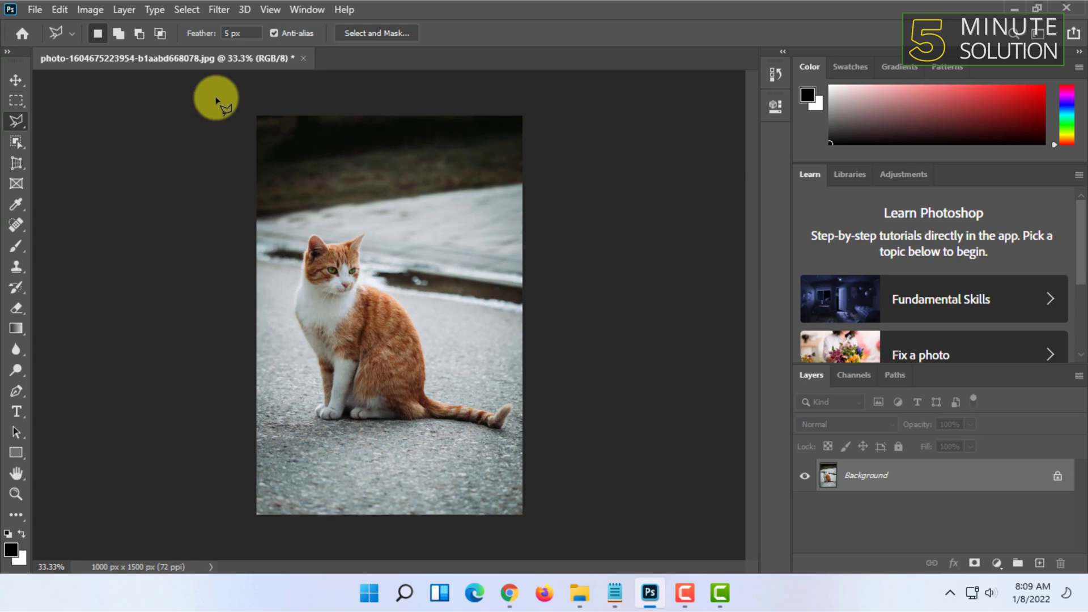
pyautogui.doubleClick(227, 33)
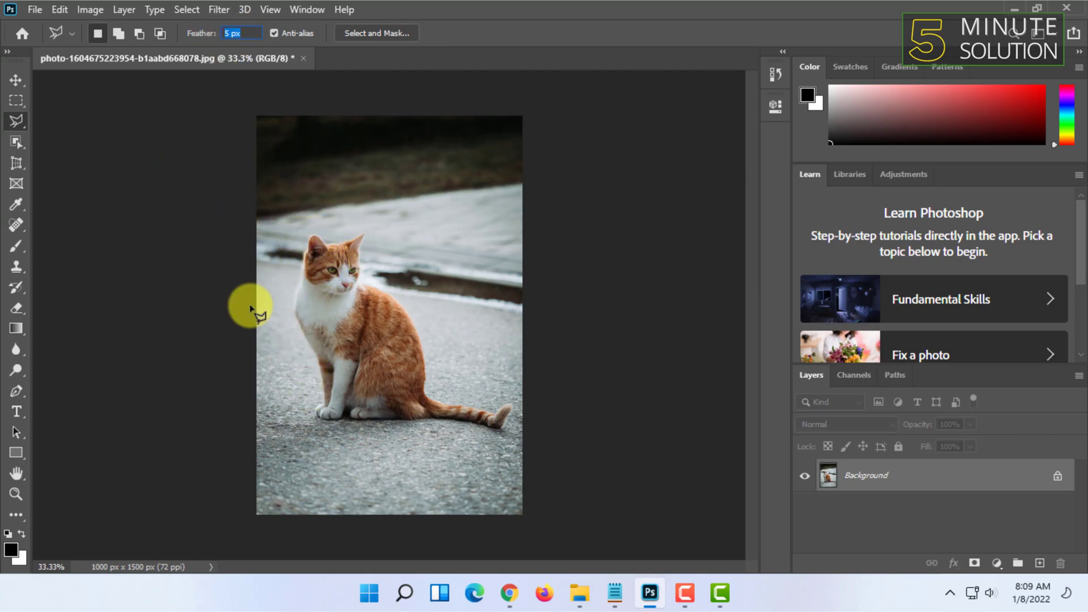
# Select the whole cat with the Object Selection tool in Rectangle mode.
pyautogui.click(17, 137)
pyautogui.moveTo(262, 191); pyautogui.dragTo(547, 432)
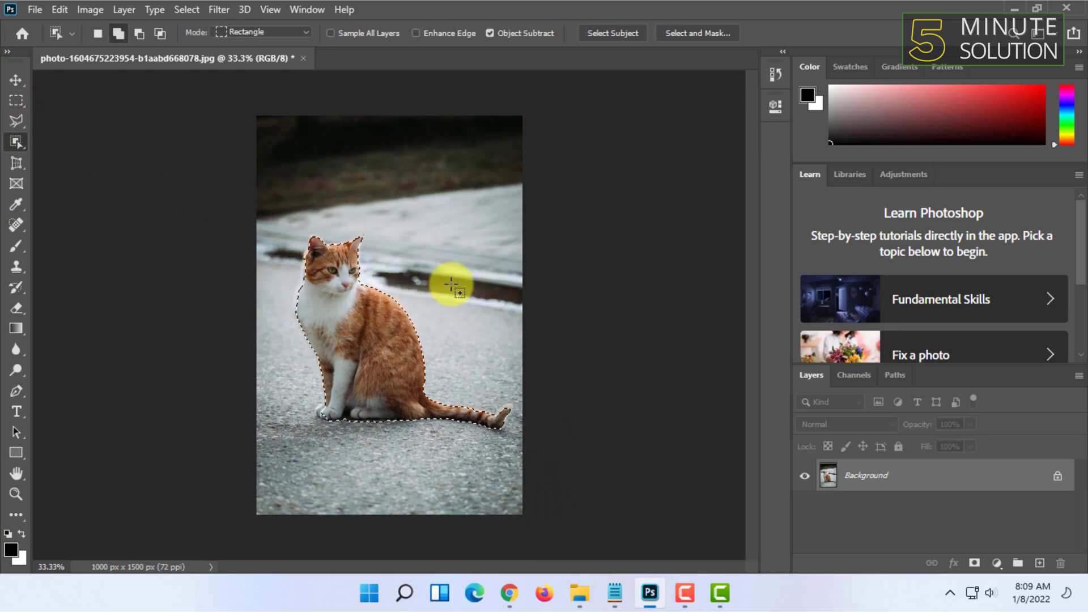
pyautogui.click(10, 82)
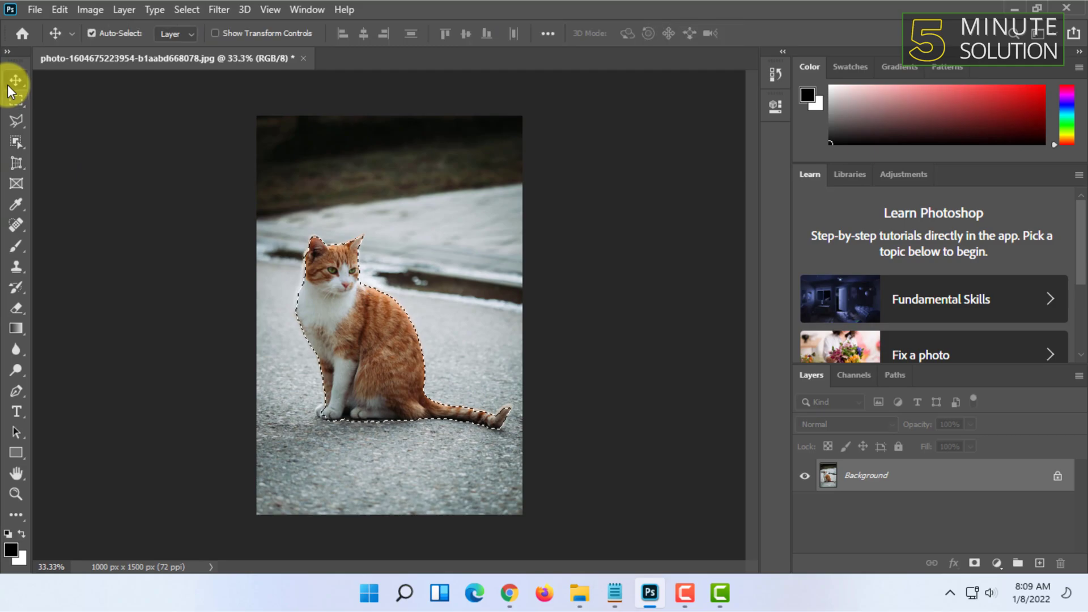
pyautogui.click(352, 284)
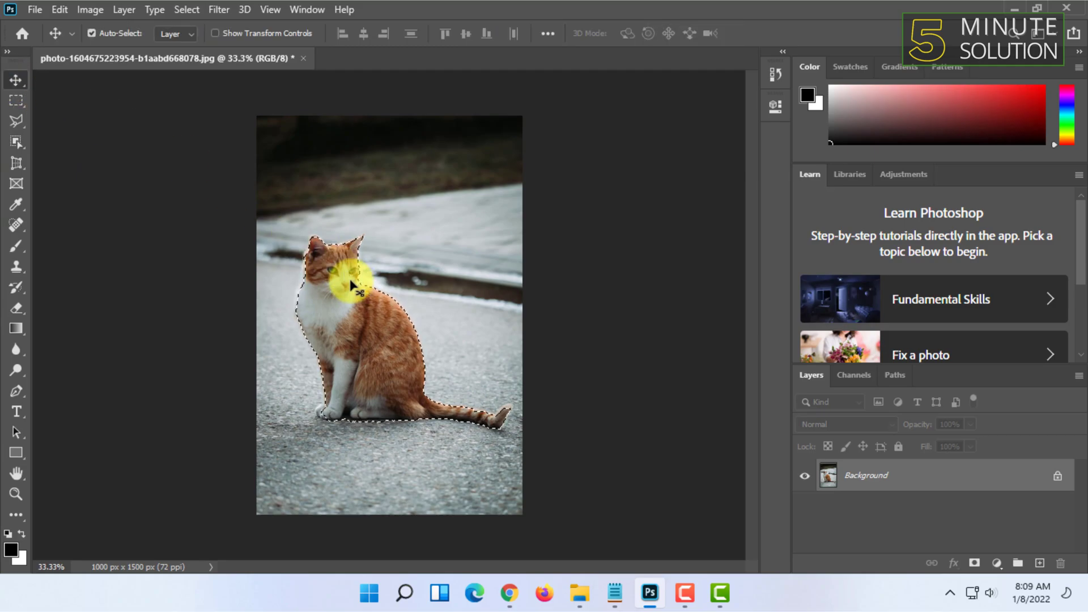
# Invert the cat selection so that the surrounding background is selected instead.
pyautogui.click(14, 97)
pyautogui.rightClick(351, 307)
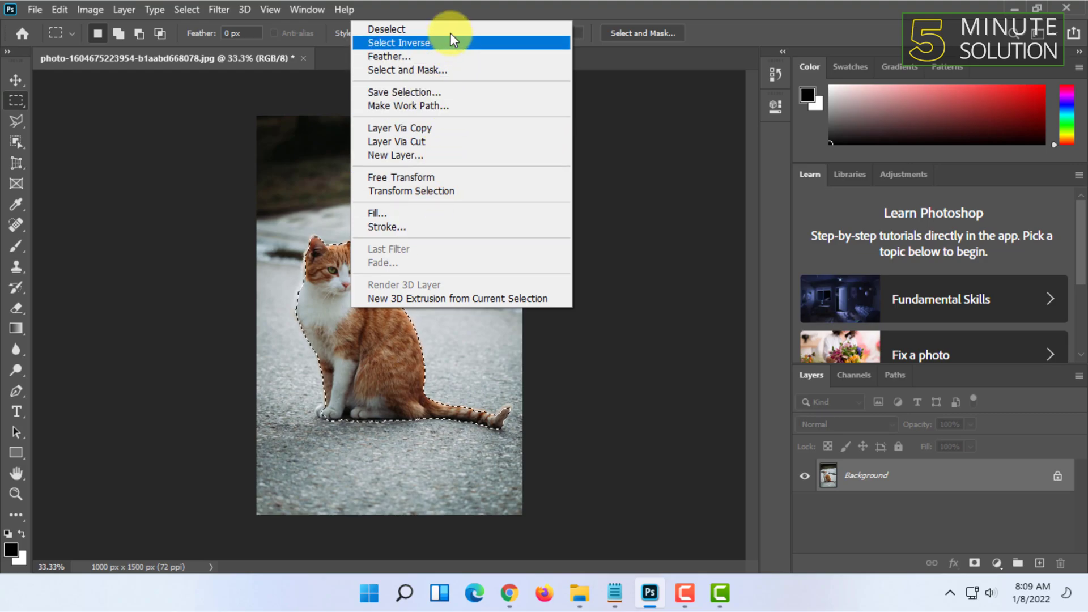
pyautogui.click(414, 43)
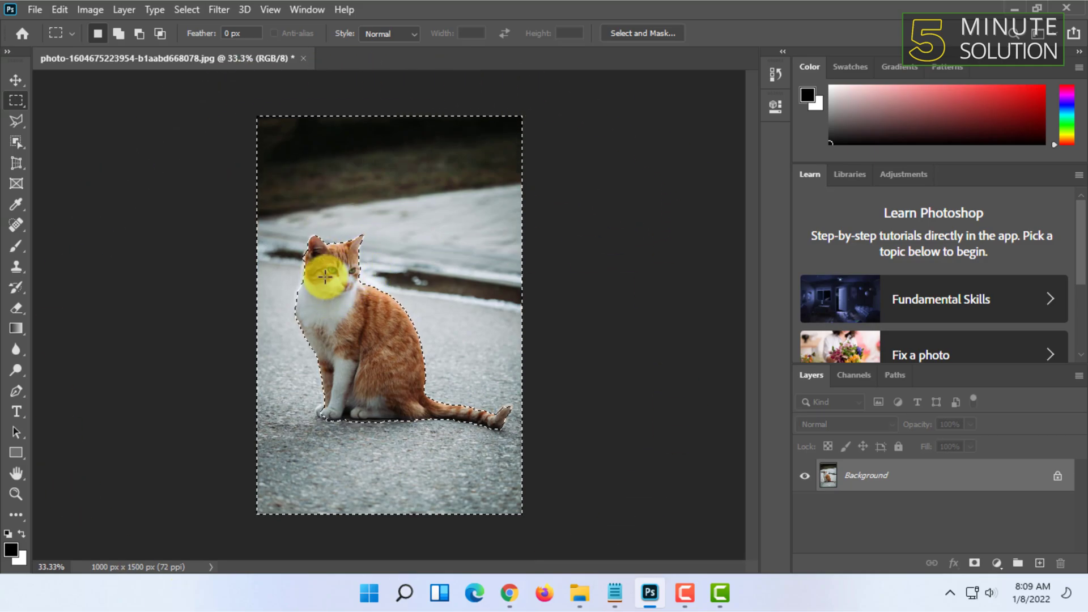
# Invert the selection twice, switching it to the cat and back to the background.
pyautogui.rightClick(352, 305)
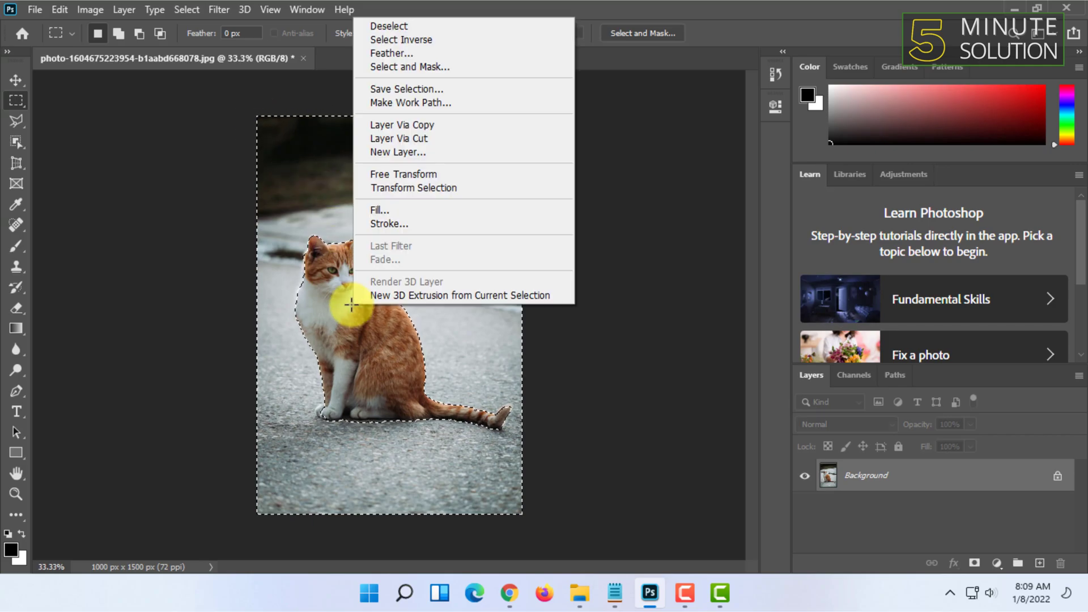
pyautogui.click(440, 40)
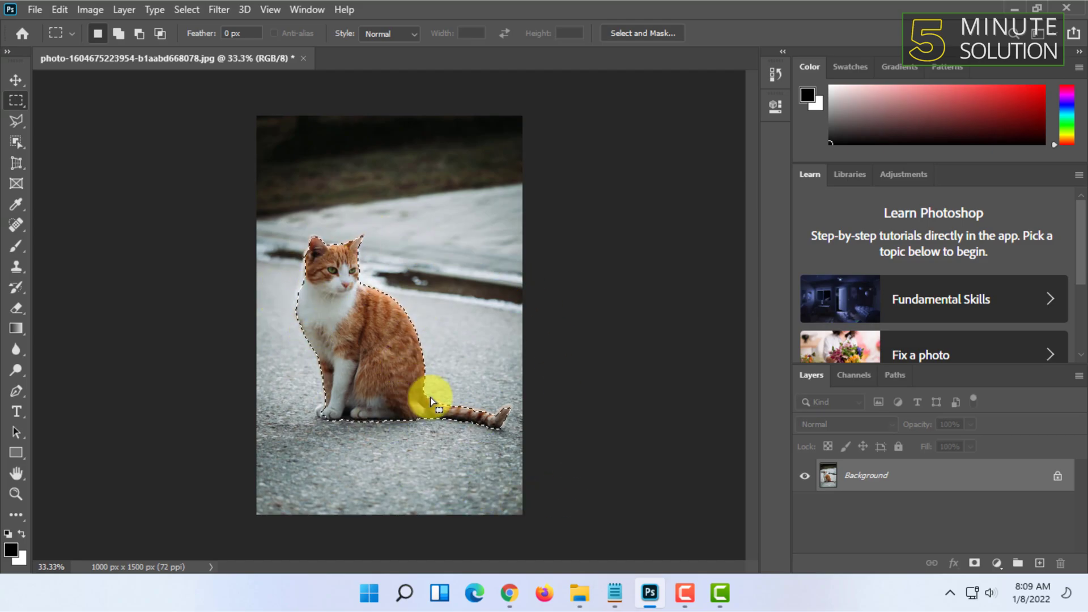
pyautogui.rightClick(332, 265)
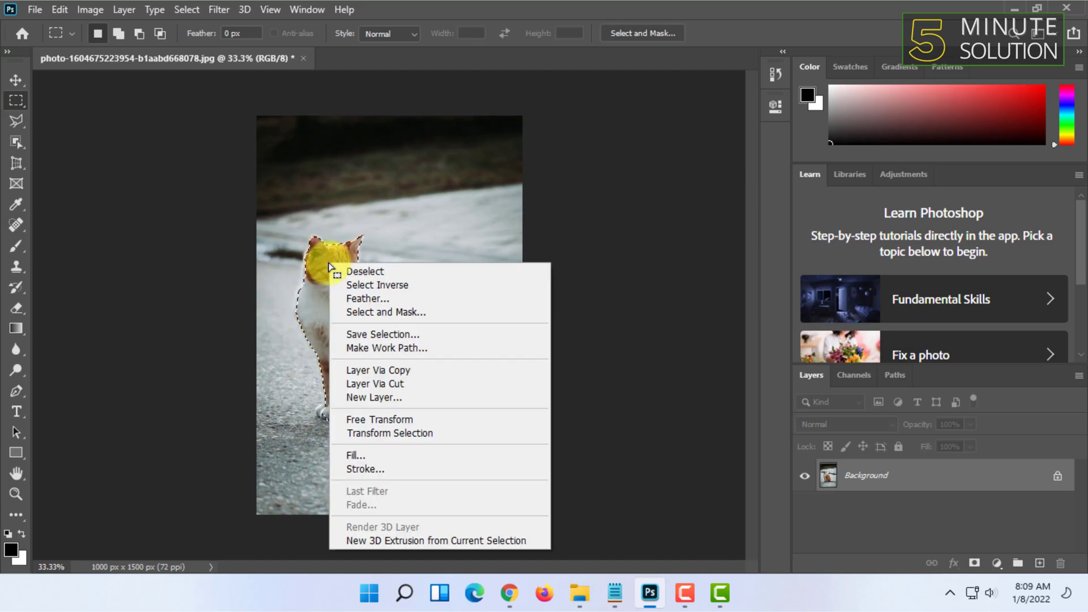
pyautogui.click(390, 285)
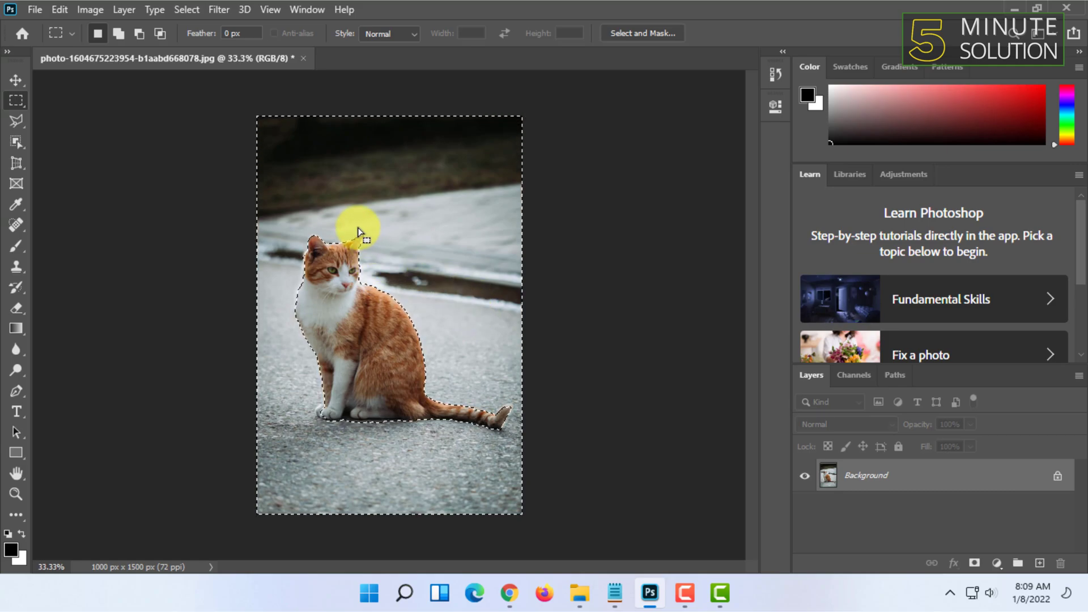
# Unlock the Background layer and delete the selected area around the cat.
pyautogui.hotkey('shift', 'F5')
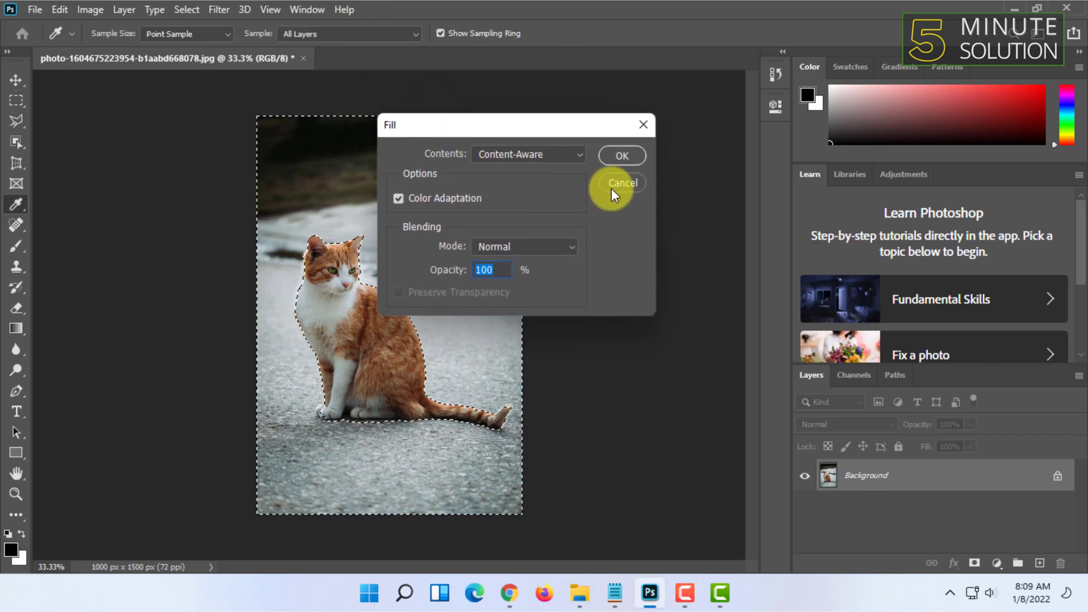
pyautogui.click(613, 185)
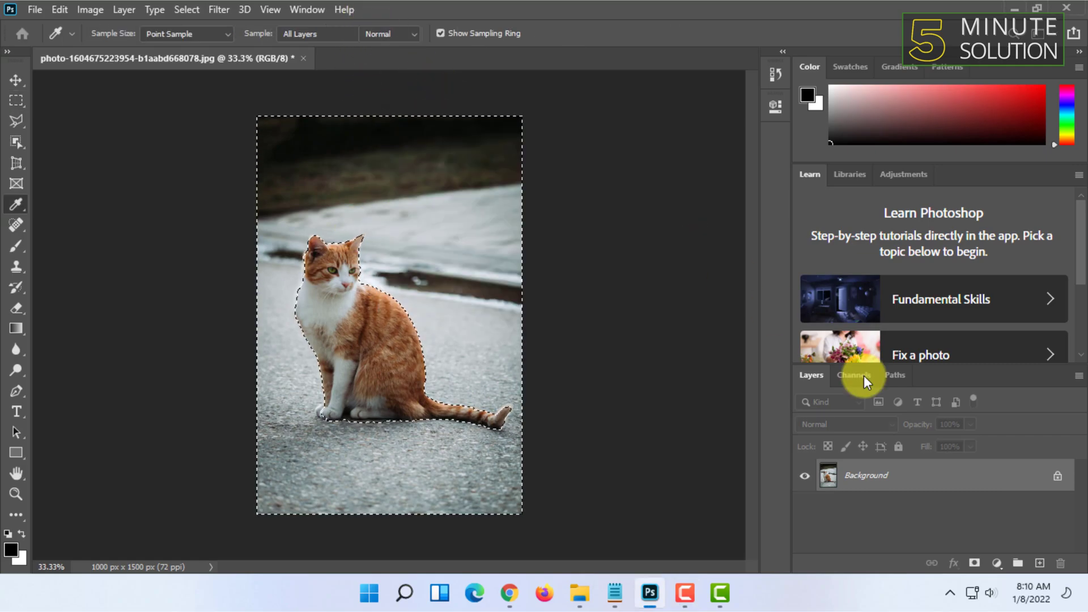
pyautogui.click(1061, 483)
pyautogui.doubleClick(1062, 476)
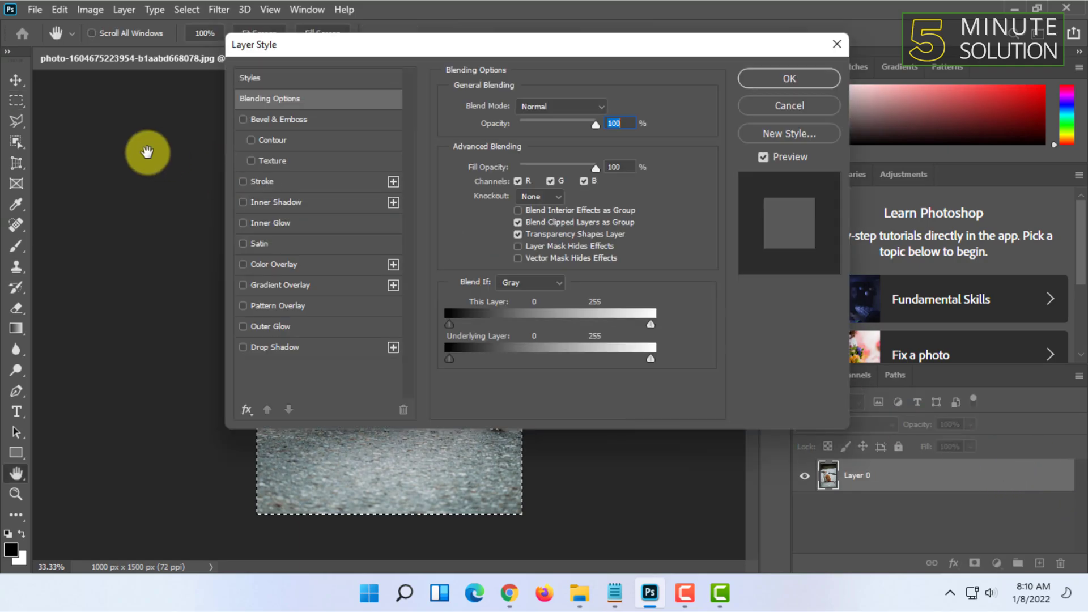
pyautogui.press('Escape')
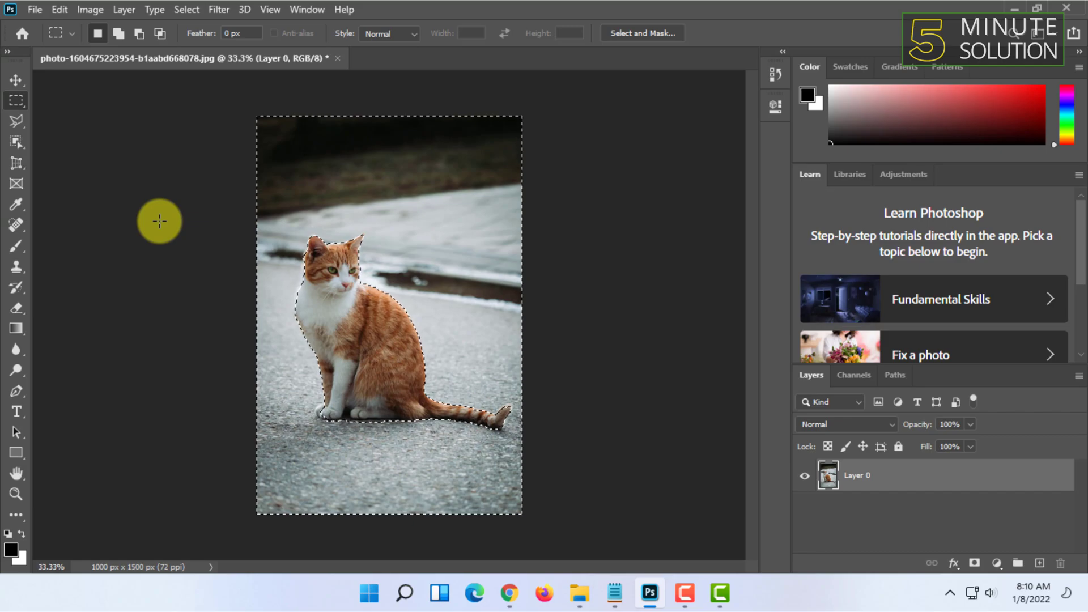
pyautogui.press('Delete')
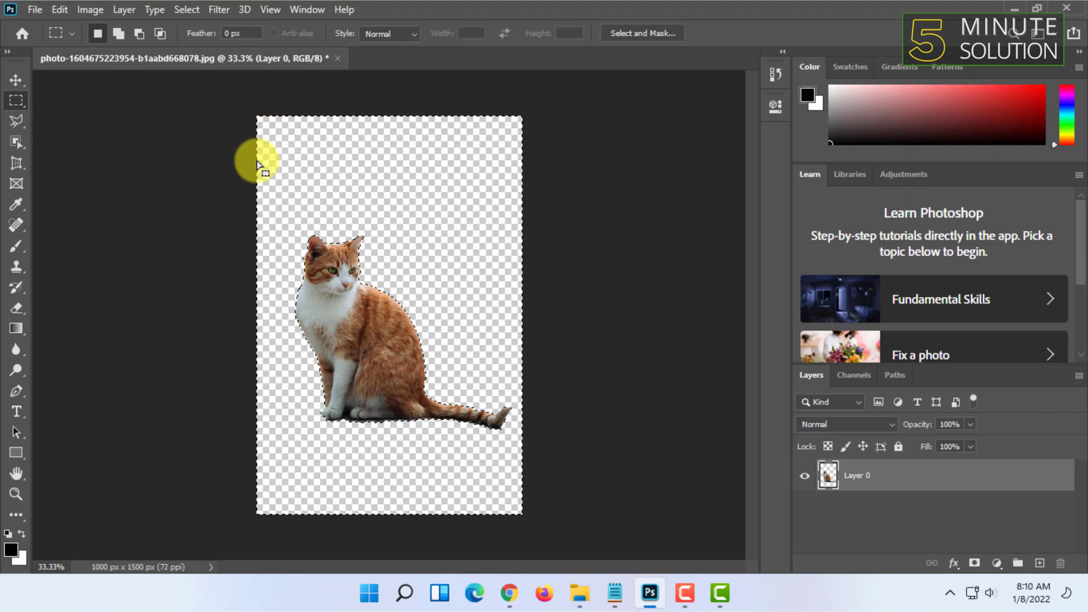
# Check the Feather setting of the Polygonal Lasso tool and deselect everything with the Rectangular Marquee tool.
pyautogui.moveTo(8, 131)
pyautogui.mouseDown()
pyautogui.moveTo(12, 121)
pyautogui.moveTo(81, 146)
pyautogui.moveTo(71, 144)
pyautogui.mouseUp()
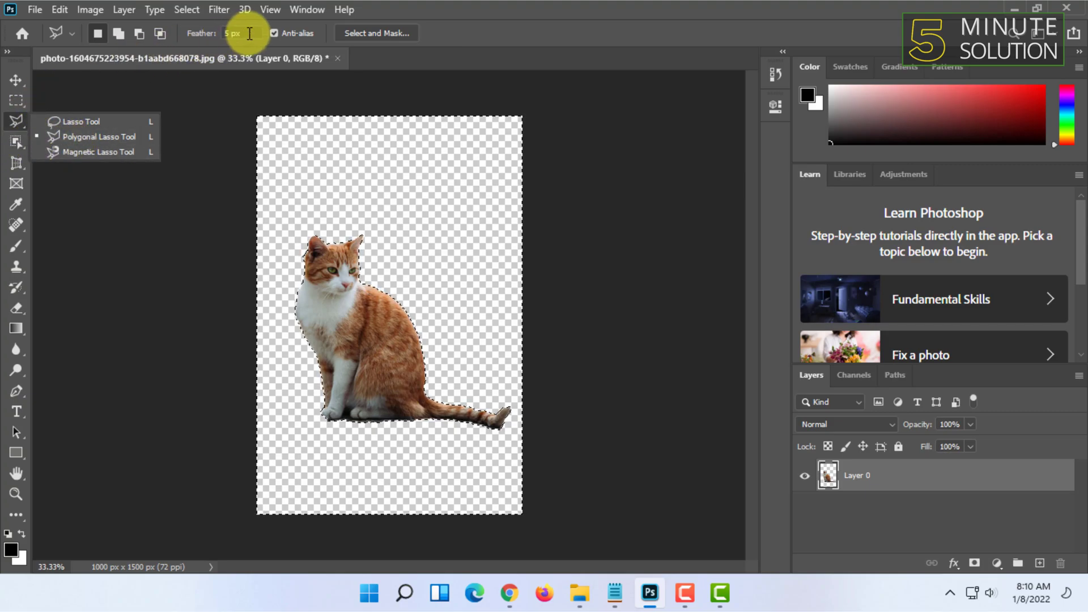
pyautogui.click(227, 34)
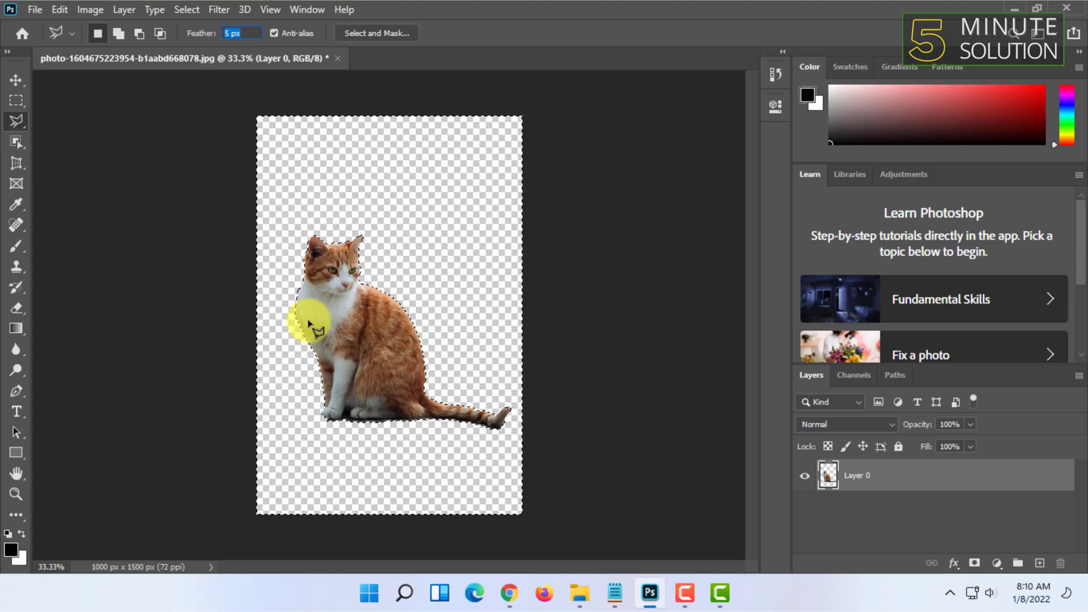
pyautogui.click(16, 101)
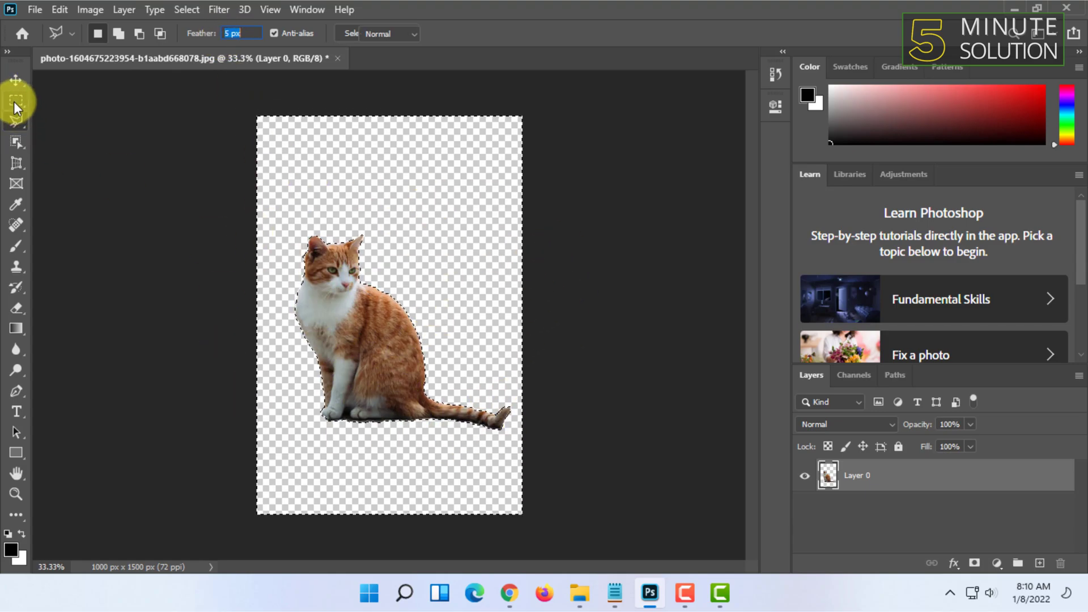
pyautogui.click(167, 122)
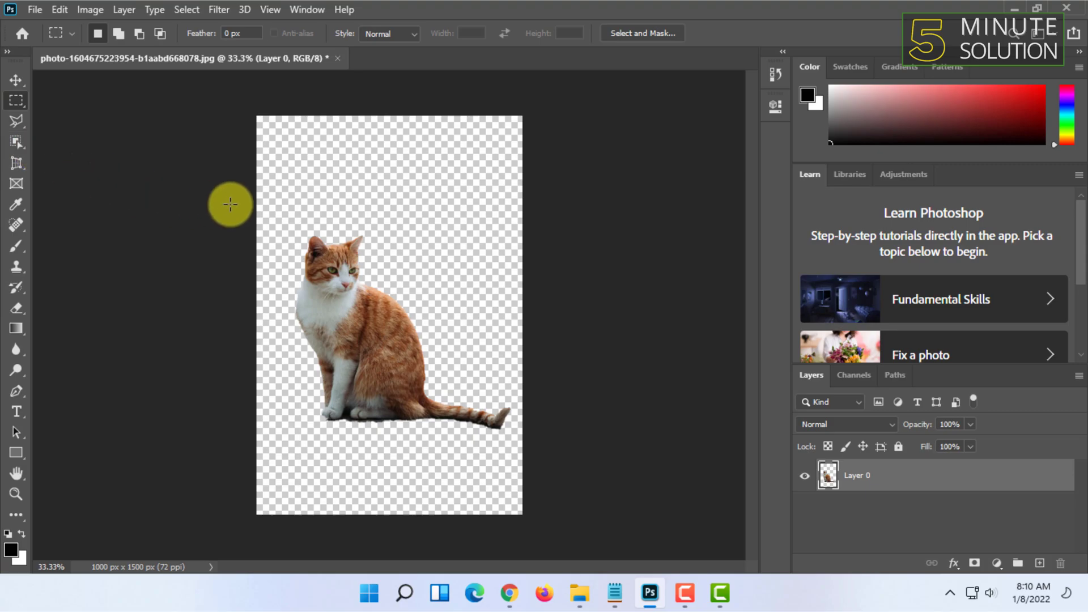
# Undo the deselection and the background deletion, leaving the restored photo without a selection.
pyautogui.hotkey('ctrl', 'z')
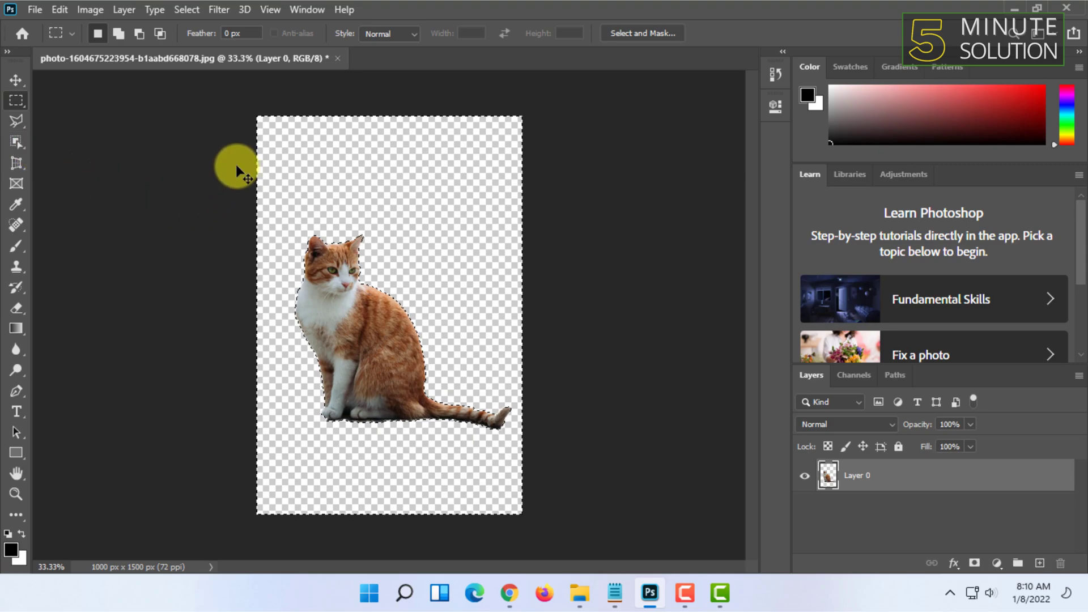
pyautogui.hotkey('ctrl', 'z')
pyautogui.click(53, 115)
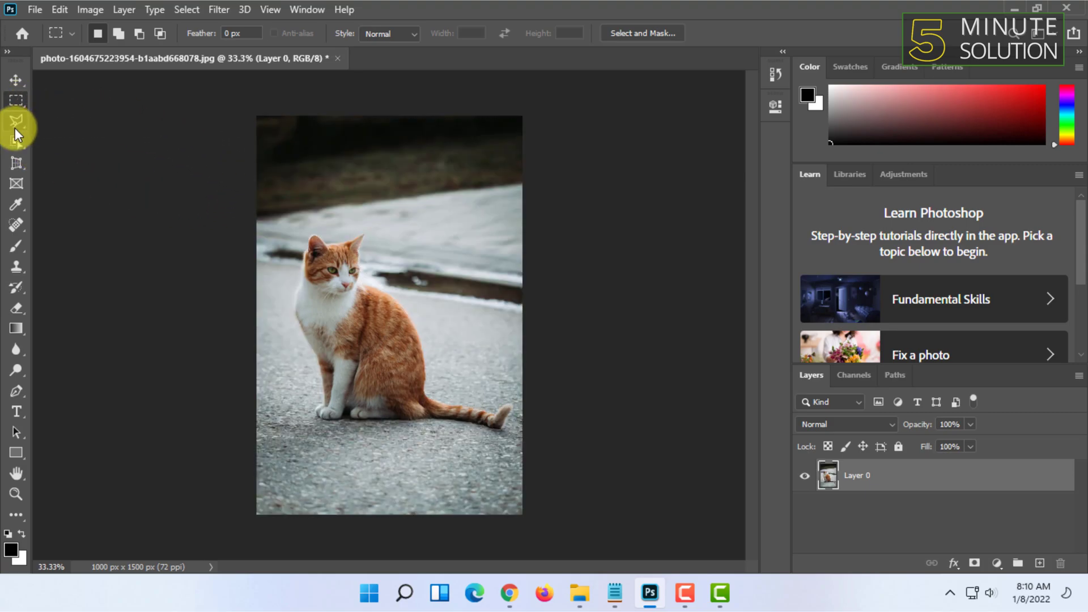
# Select the upper background behind the cat's head with the Quick Selection tool.
pyautogui.click(18, 142)
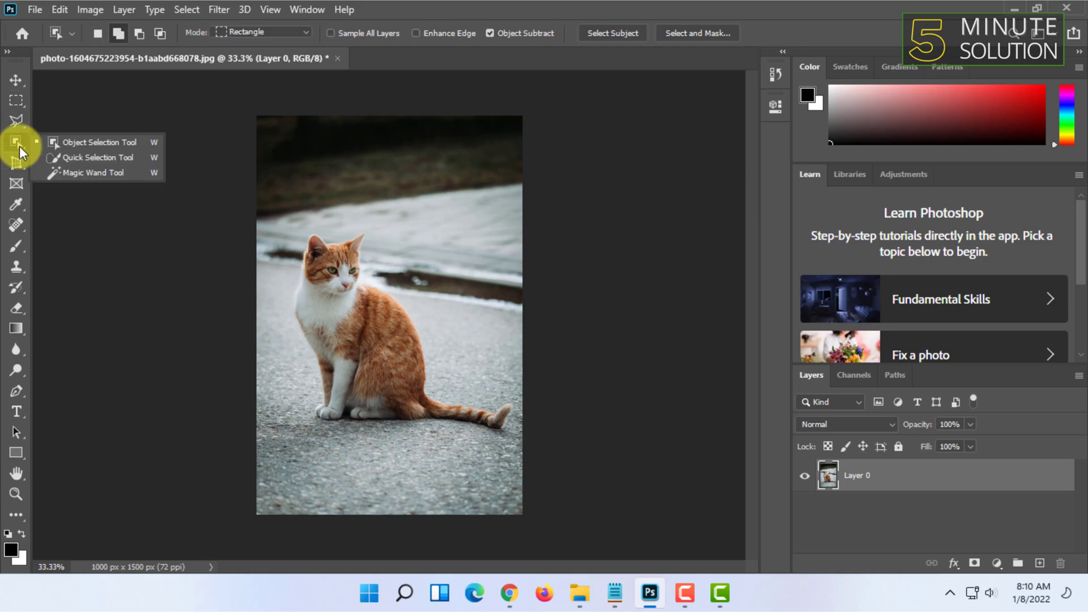
pyautogui.click(72, 158)
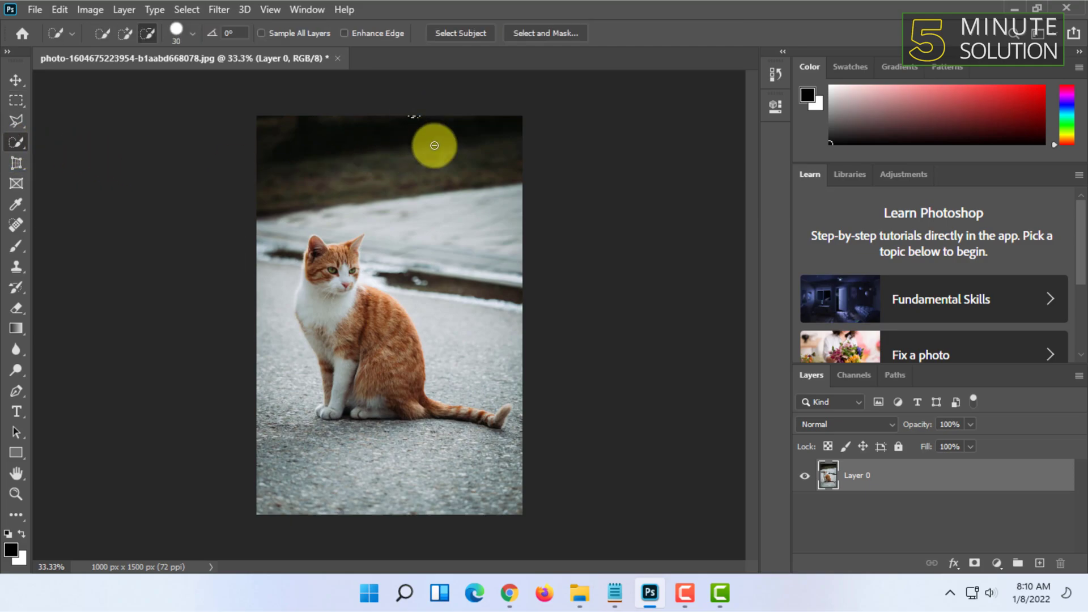
pyautogui.moveTo(428, 136); pyautogui.dragTo(506, 218)
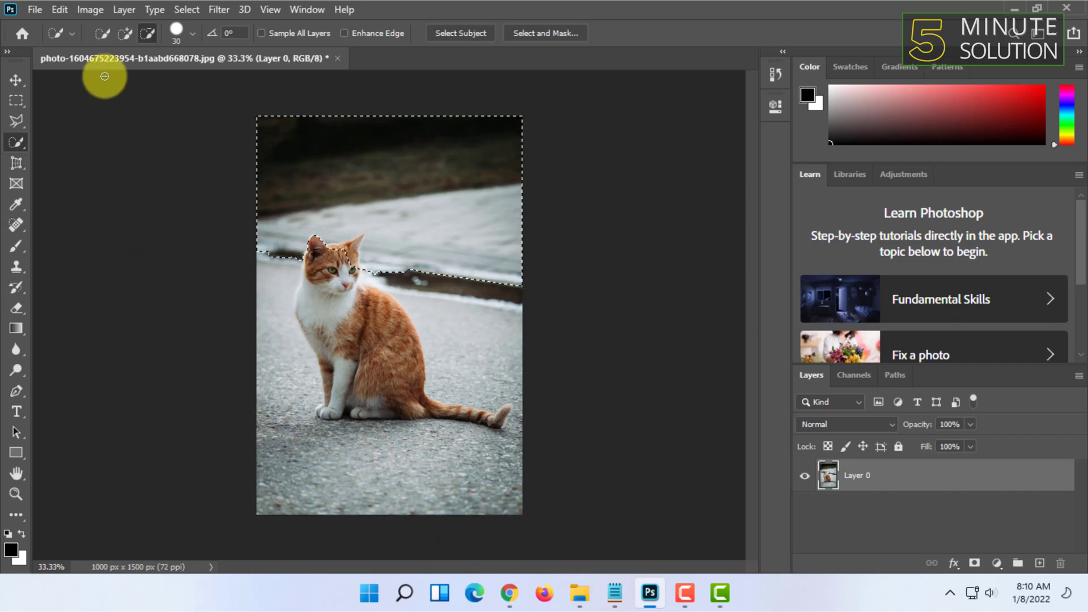
# Extend the quick selection over the pavement on both sides of the cat and below it.
pyautogui.click(125, 32)
pyautogui.moveTo(510, 513)
pyautogui.mouseDown()
pyautogui.moveTo(381, 468)
pyautogui.moveTo(306, 456)
pyautogui.moveTo(276, 456)
pyautogui.moveTo(256, 511)
pyautogui.moveTo(464, 523)
pyautogui.moveTo(230, 488)
pyautogui.moveTo(411, 497)
pyautogui.moveTo(298, 468)
pyautogui.moveTo(396, 475)
pyautogui.moveTo(490, 505)
pyautogui.moveTo(262, 462)
pyautogui.moveTo(341, 476)
pyautogui.moveTo(289, 462)
pyautogui.moveTo(466, 490)
pyautogui.moveTo(478, 512)
pyautogui.mouseUp()
pyautogui.moveTo(306, 360)
pyautogui.mouseDown()
pyautogui.moveTo(289, 227)
pyautogui.moveTo(268, 425)
pyautogui.moveTo(317, 460)
pyautogui.moveTo(356, 469)
pyautogui.moveTo(256, 448)
pyautogui.moveTo(253, 424)
pyautogui.moveTo(266, 450)
pyautogui.mouseUp()
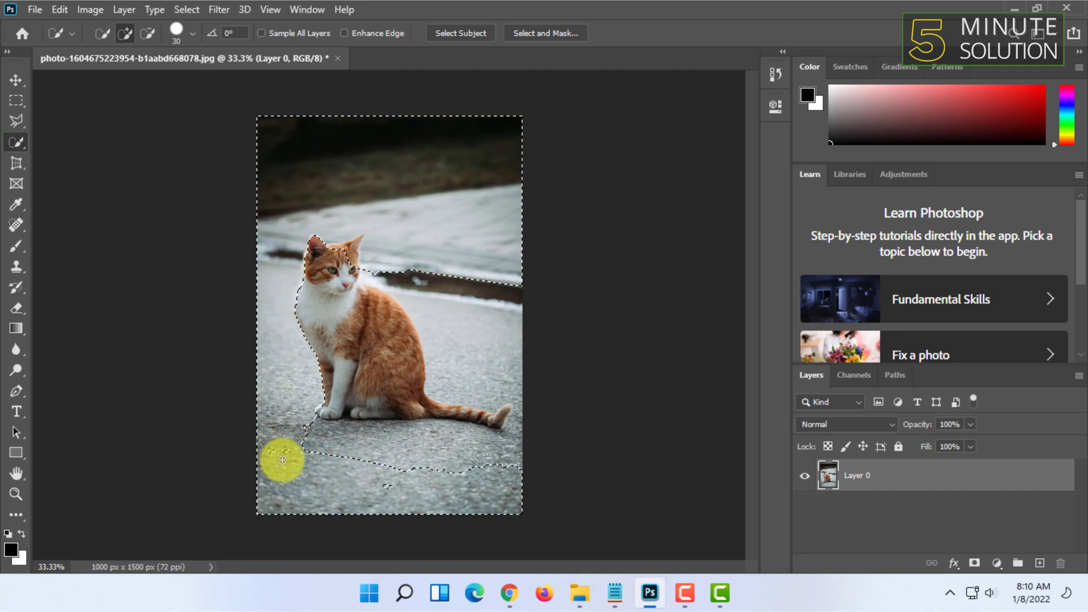
pyautogui.moveTo(408, 449); pyautogui.dragTo(423, 452)
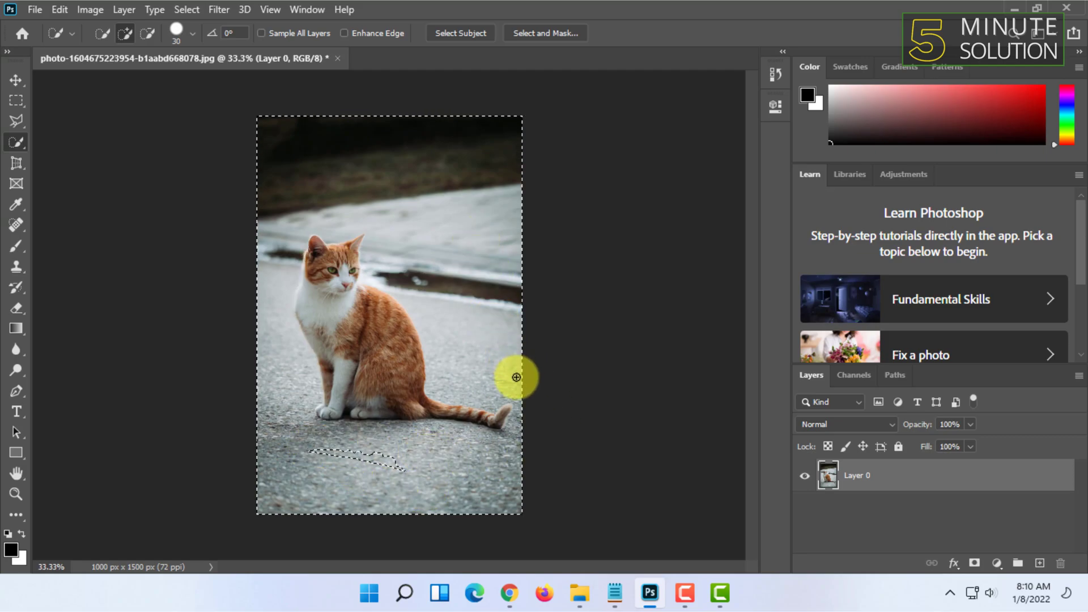
pyautogui.moveTo(516, 377)
pyautogui.mouseDown()
pyautogui.moveTo(468, 275)
pyautogui.moveTo(484, 290)
pyautogui.mouseUp()
pyautogui.hotkey('ctrl', 'z')
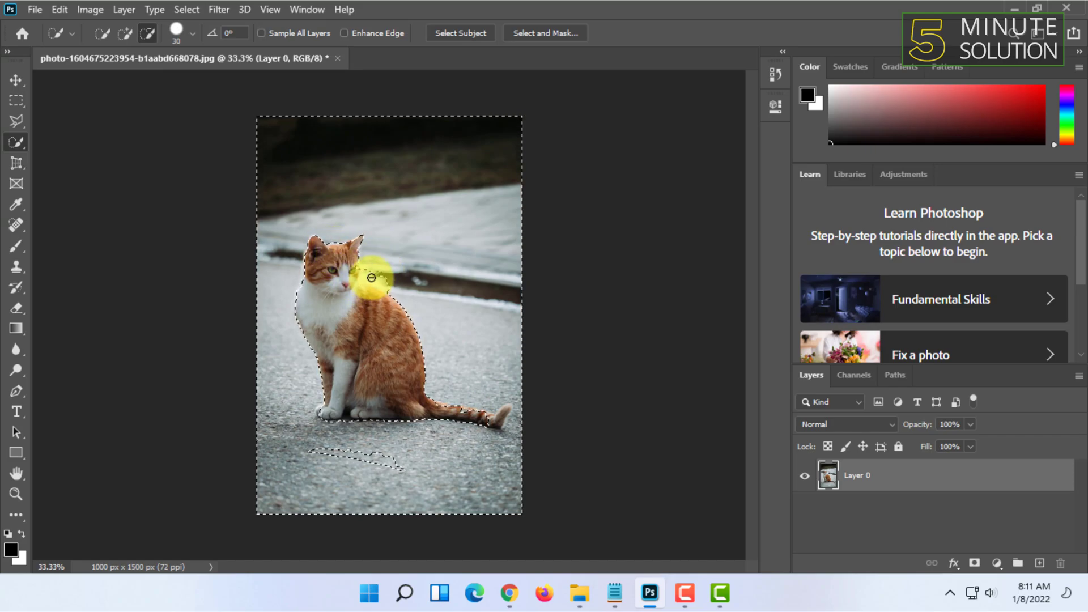
# Refine the quick selection along the cat's back and below its feet, and delete the selected background.
pyautogui.rightClick(20, 148)
pyautogui.click(79, 155)
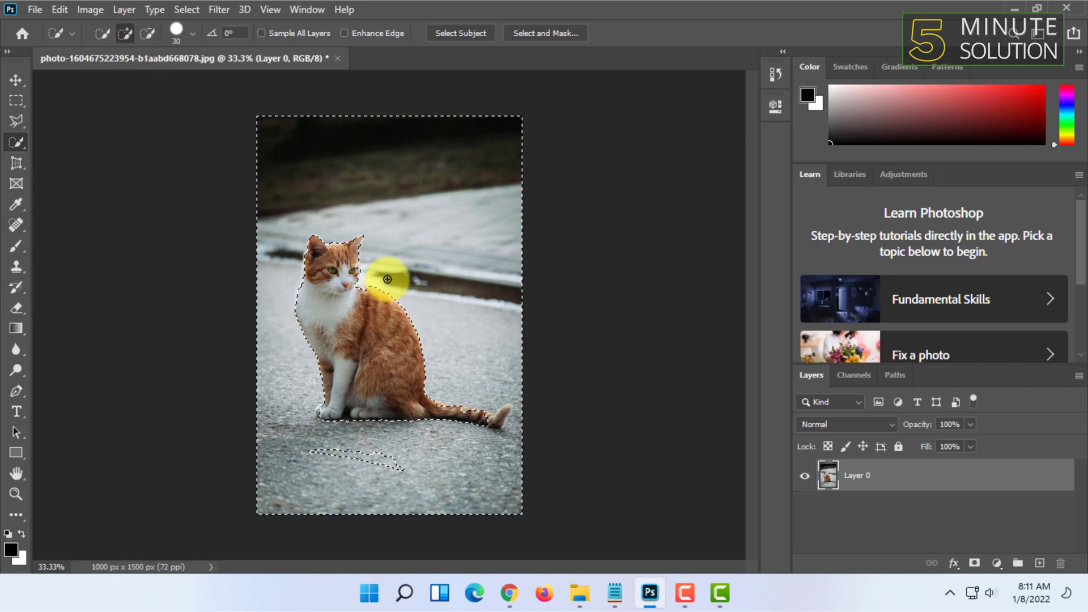
pyautogui.rightClick(18, 139)
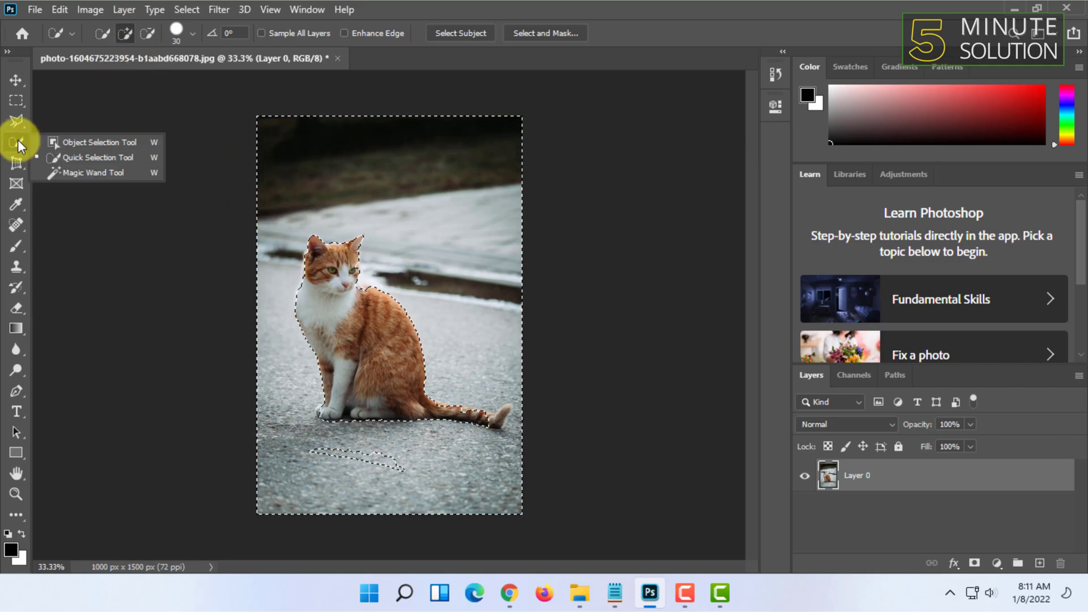
pyautogui.click(147, 33)
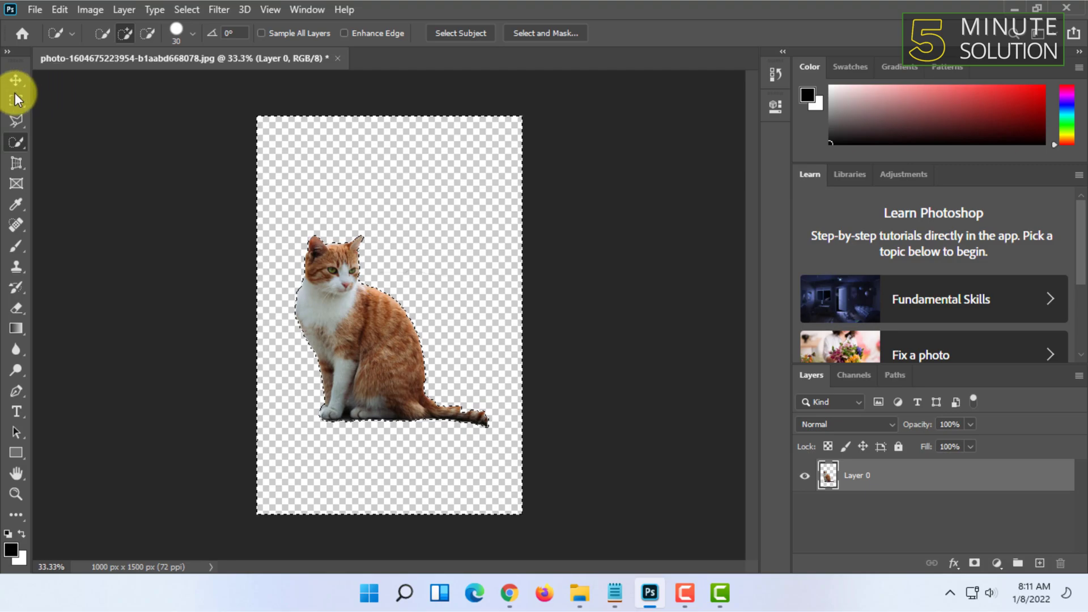
# Undo the background deletion and clear the selection around the cat.
pyautogui.hotkey('ctrl', 'z')
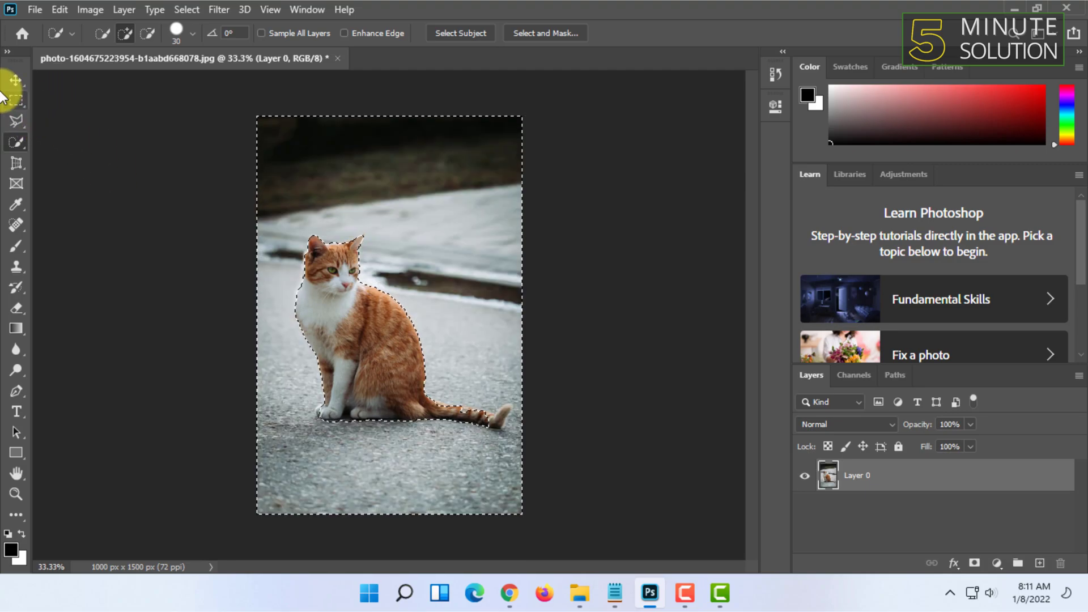
pyautogui.click(16, 100)
pyautogui.click(144, 129)
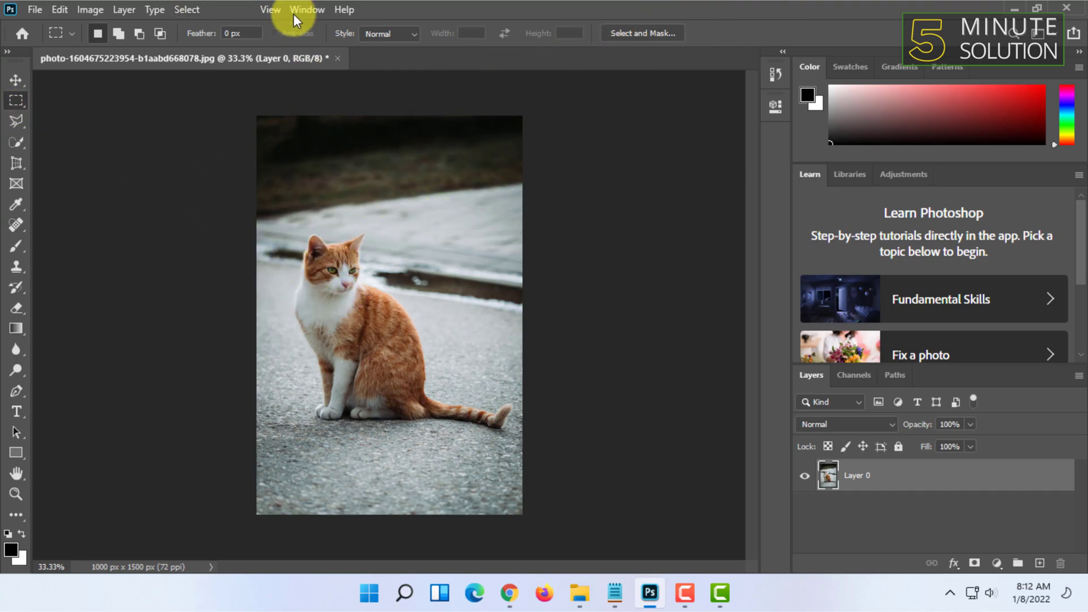
# Minimize the photo editor to show the desktop.
pyautogui.click(1020, 6)
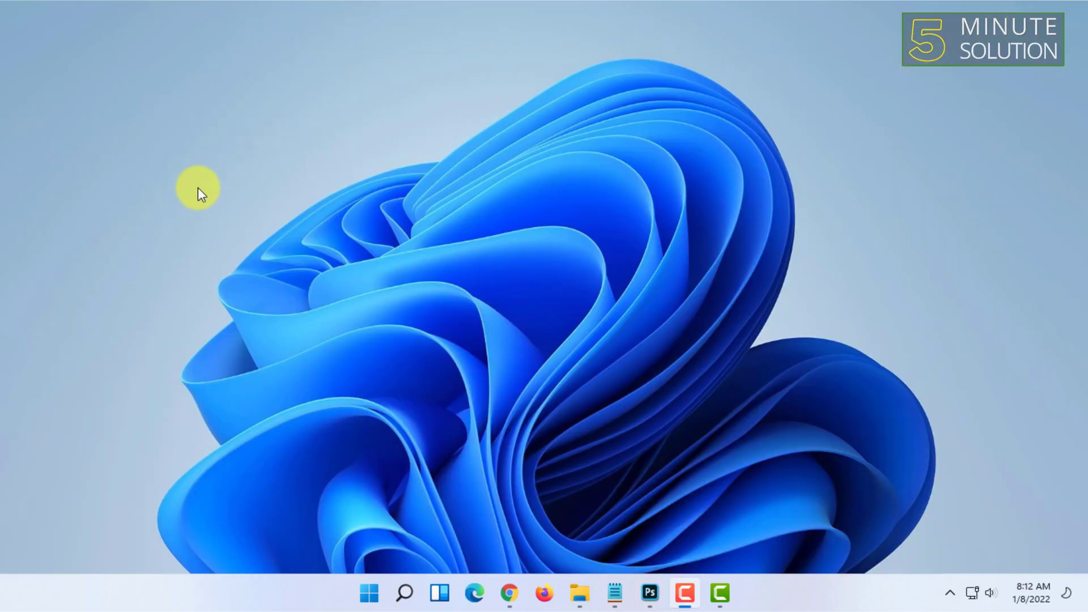